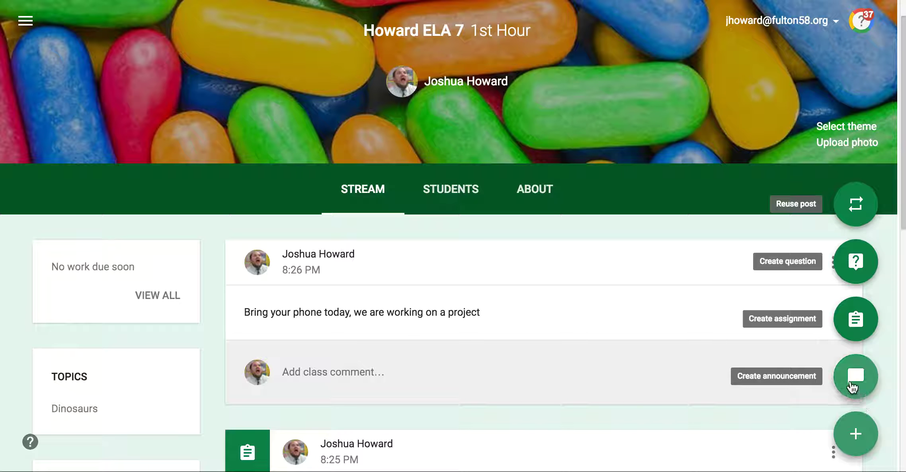
Create an announcement for the class with the text "Study for the test next Friday!!!!"
mouse_move(867, 429)
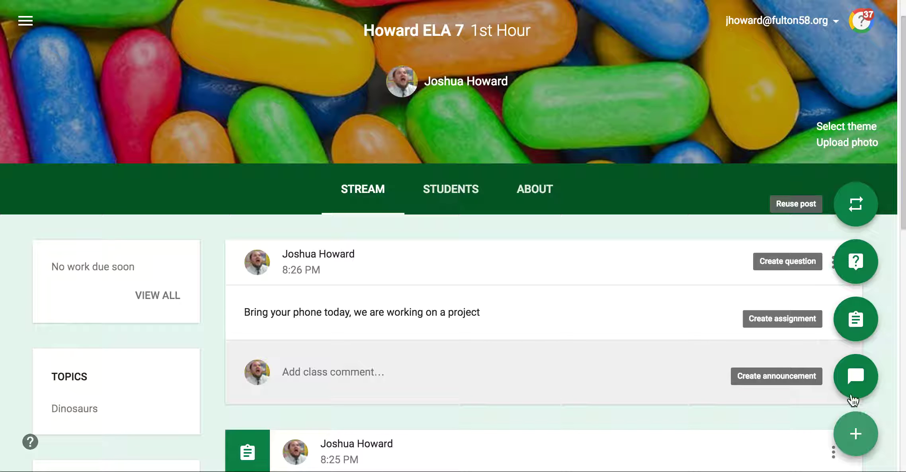
click(856, 378)
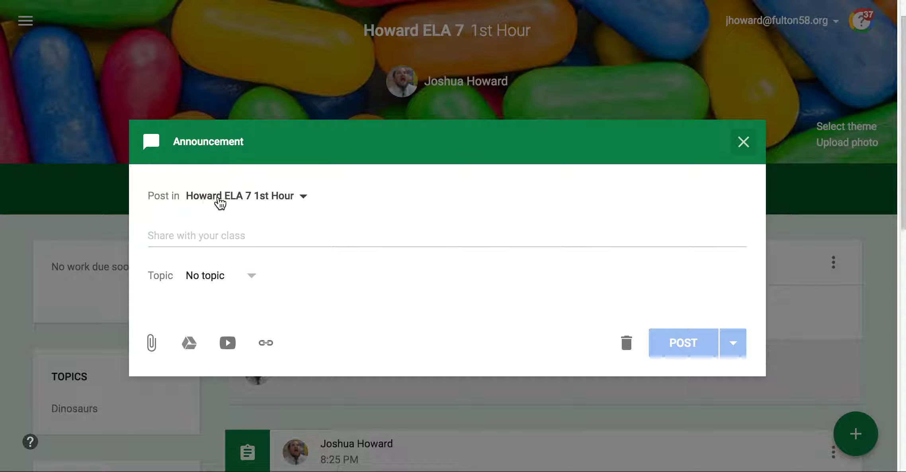
click(229, 234)
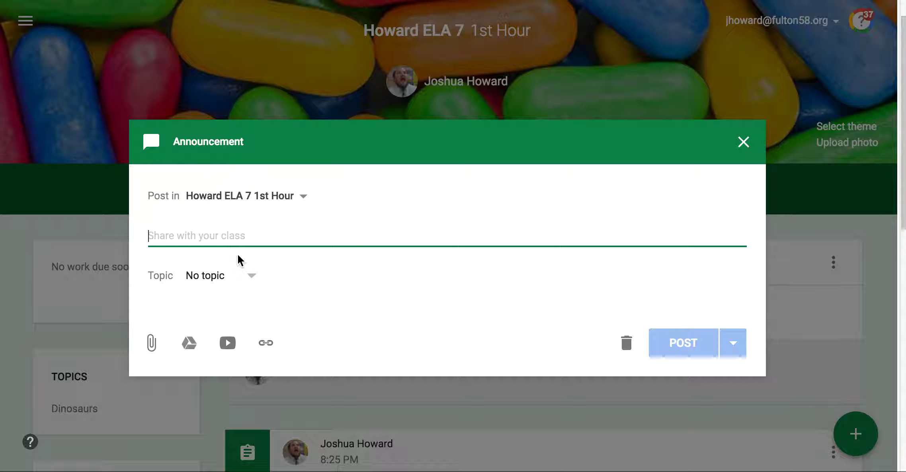
text(Study)
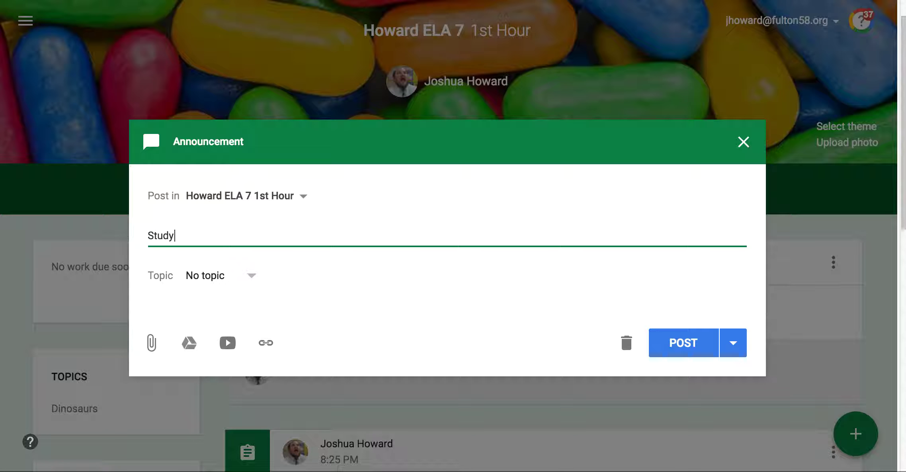
text( for the test next fru)
key(BackSpace)
key(BackSpace)
key(BackSpace)
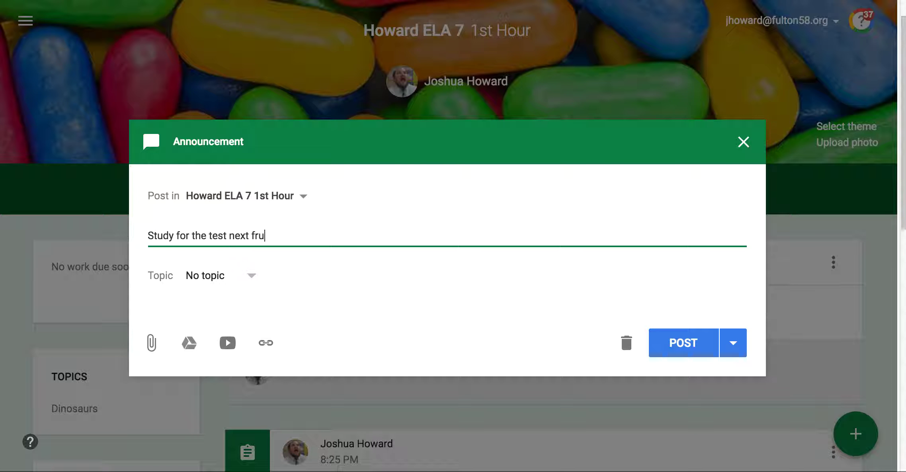
text(Friday!!!!)
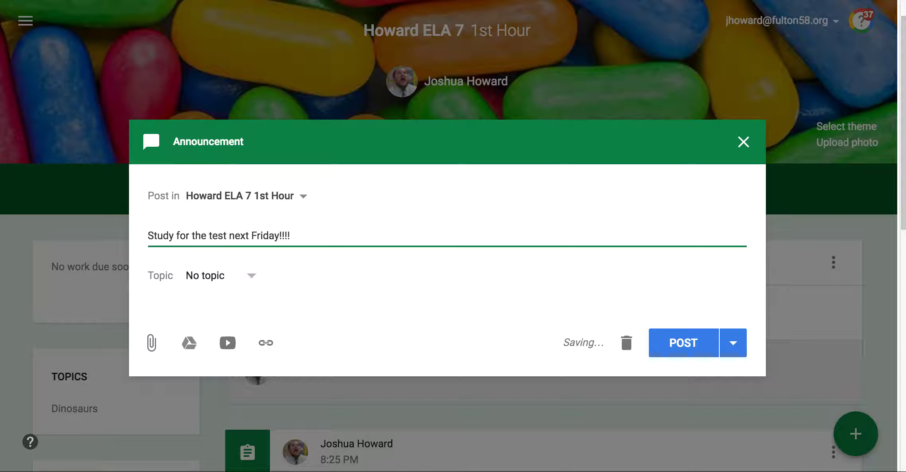
Check which other classes the announcement can be shared with, and post it to the ELA 7 1st Hour class only
click(304, 197)
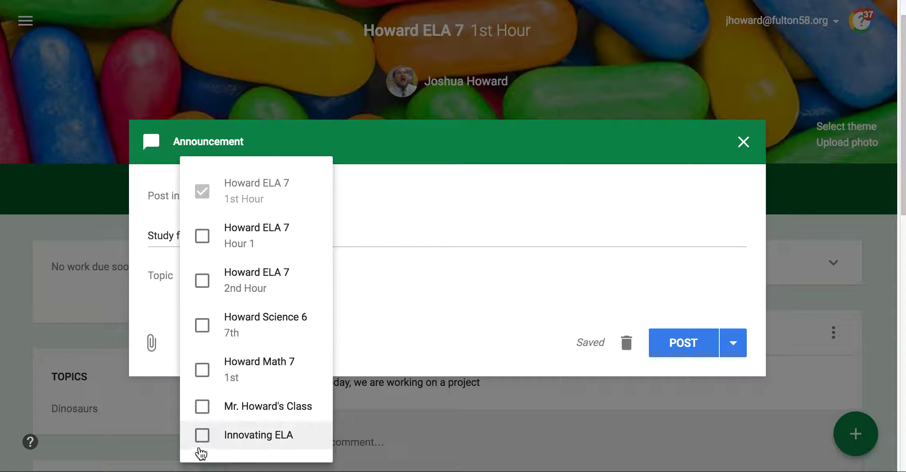
click(444, 265)
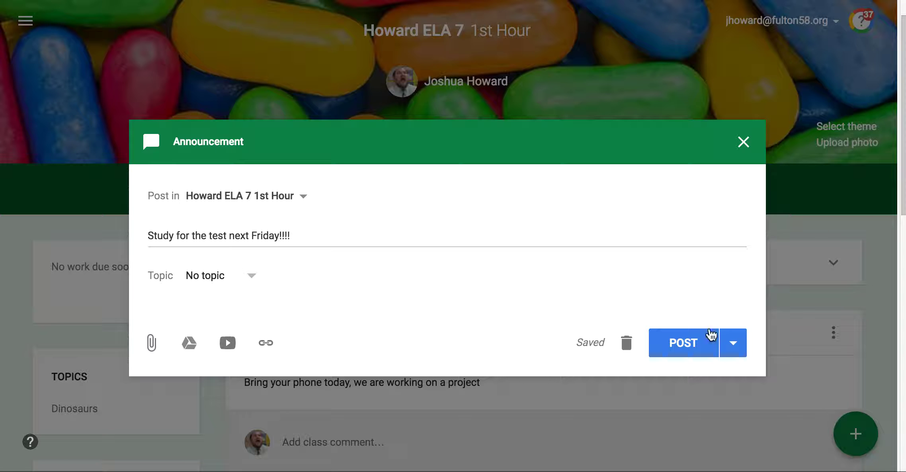
click(685, 341)
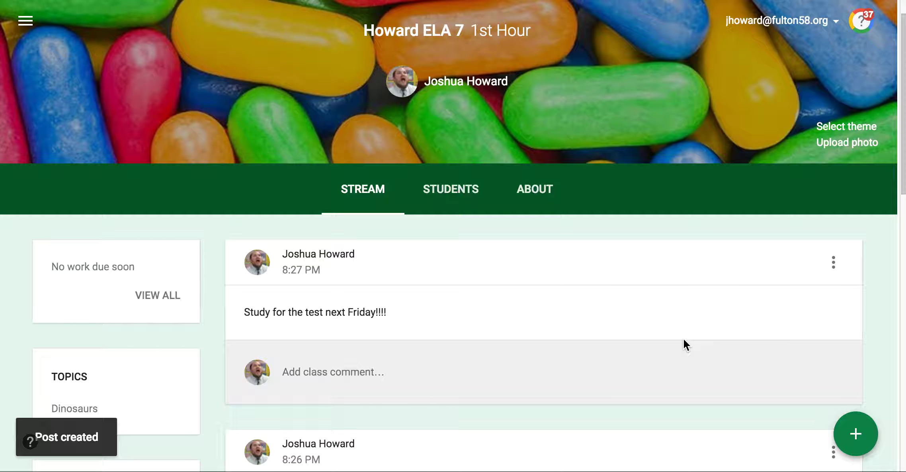
scroll(445, 364, down, 1)
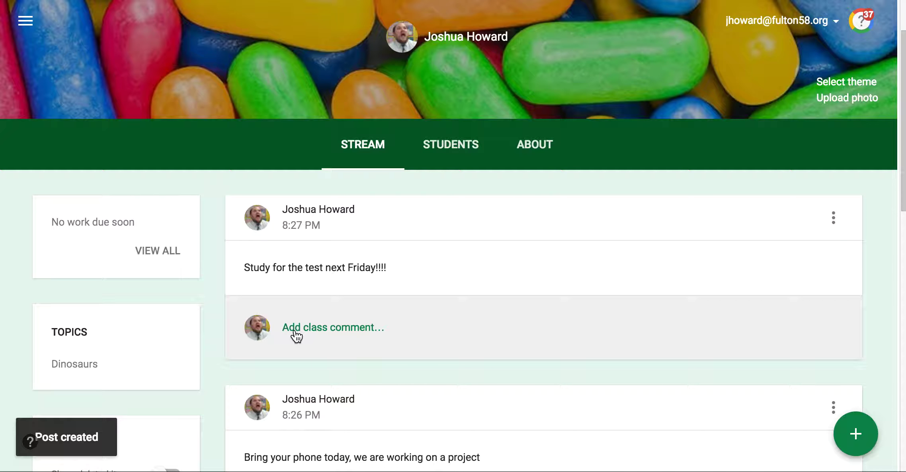
click(320, 329)
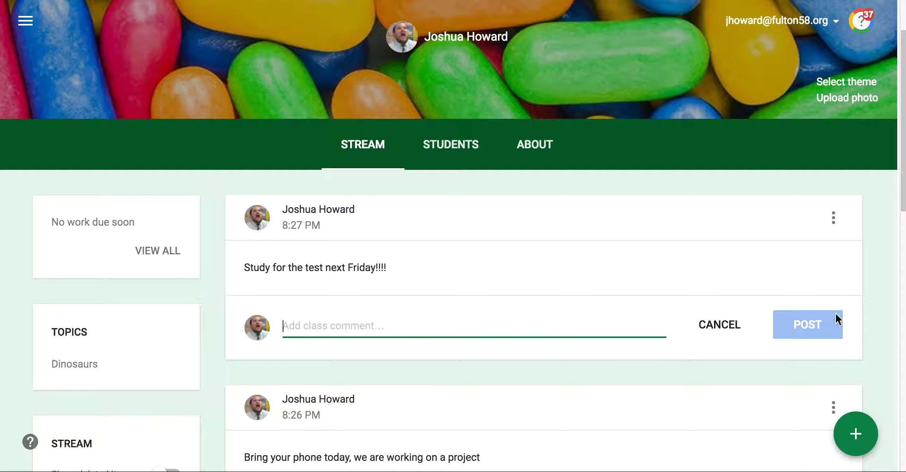
click(712, 327)
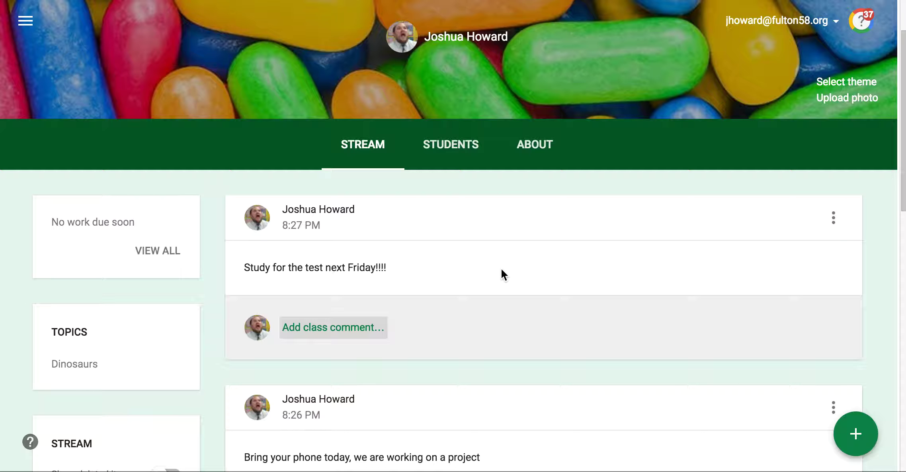
Create a question for the class that asks "What is your favorite dinosaur?"
mouse_move(856, 433)
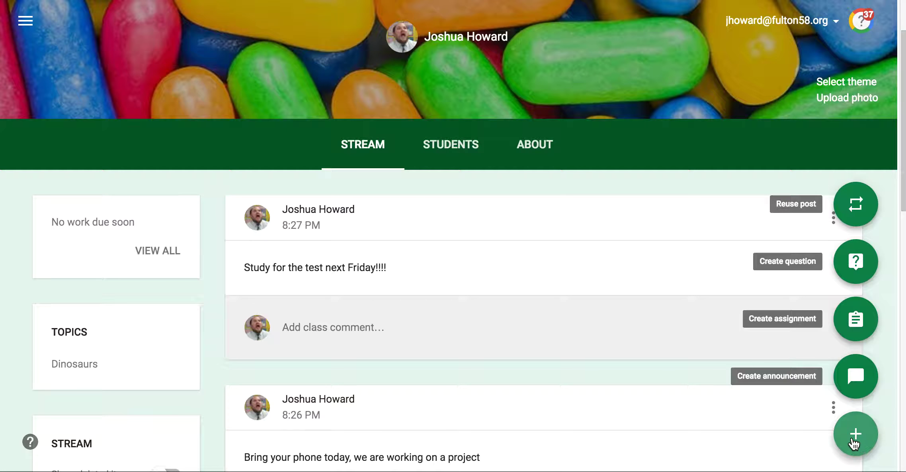
click(853, 264)
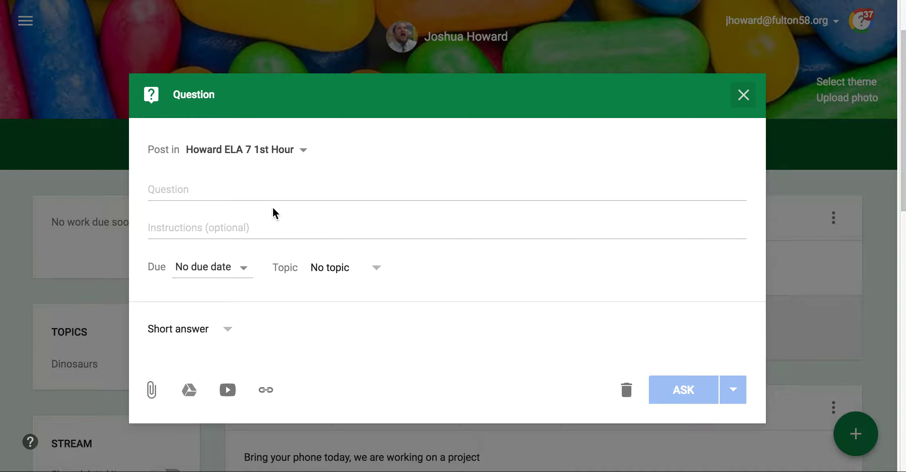
click(274, 191)
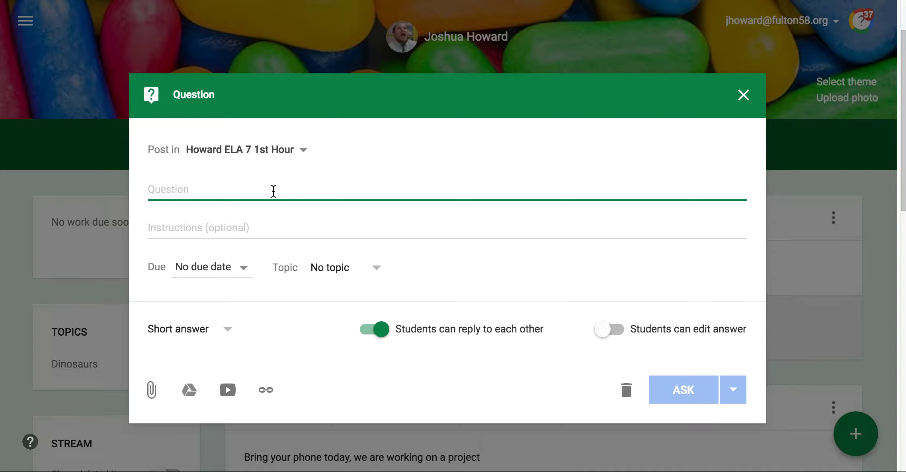
text(What )
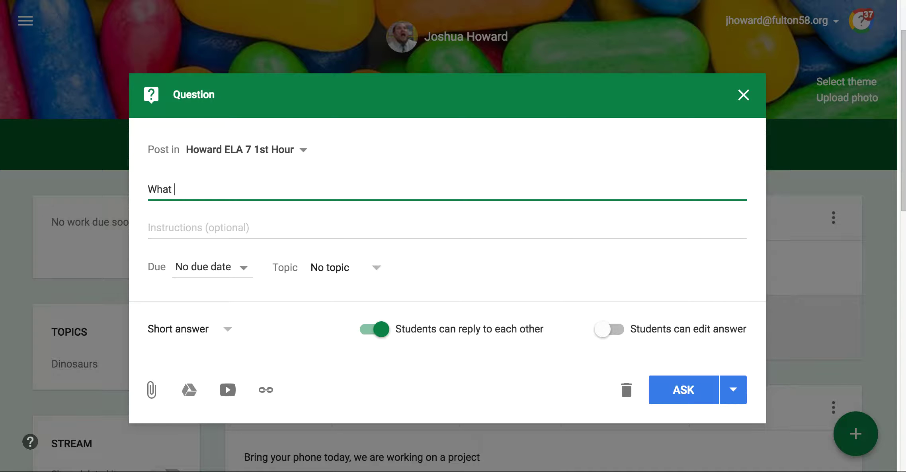
text(is your favorite dinosaur?)
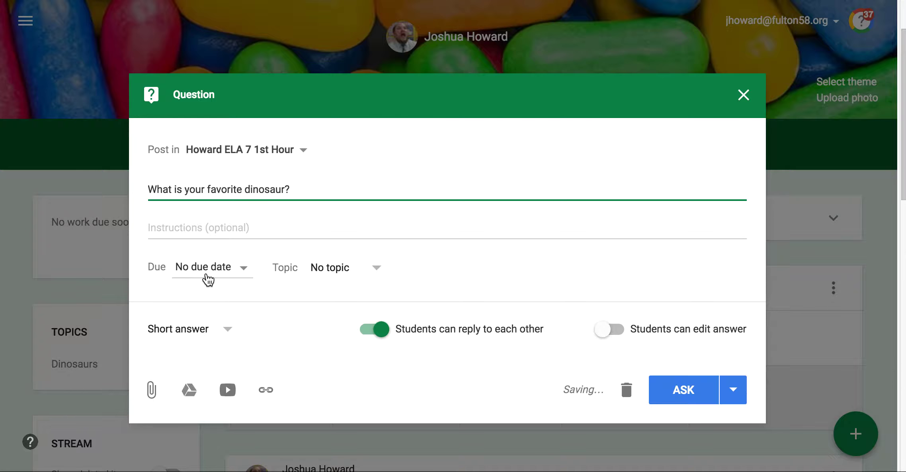
Set the question's due date to tomorrow, August 19, 2016
click(242, 267)
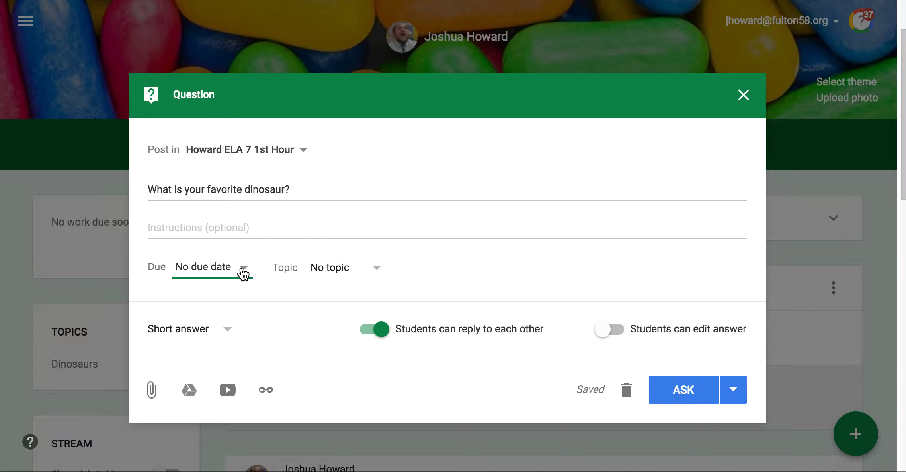
click(332, 329)
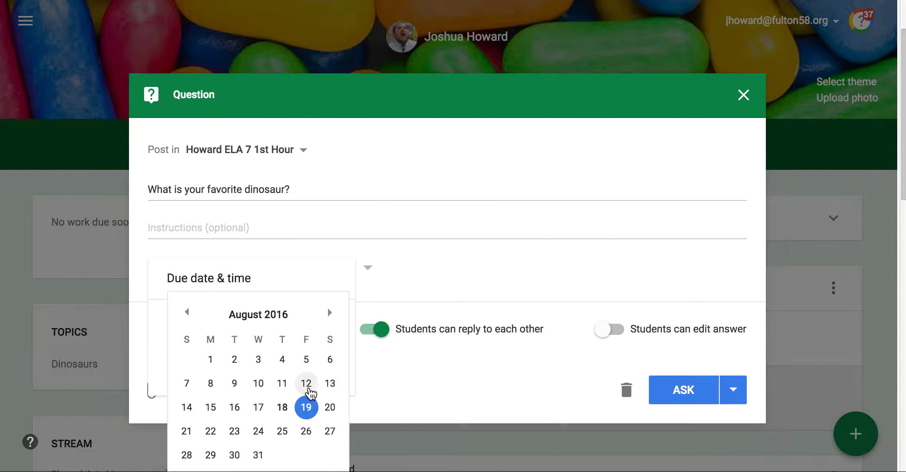
click(310, 405)
click(352, 284)
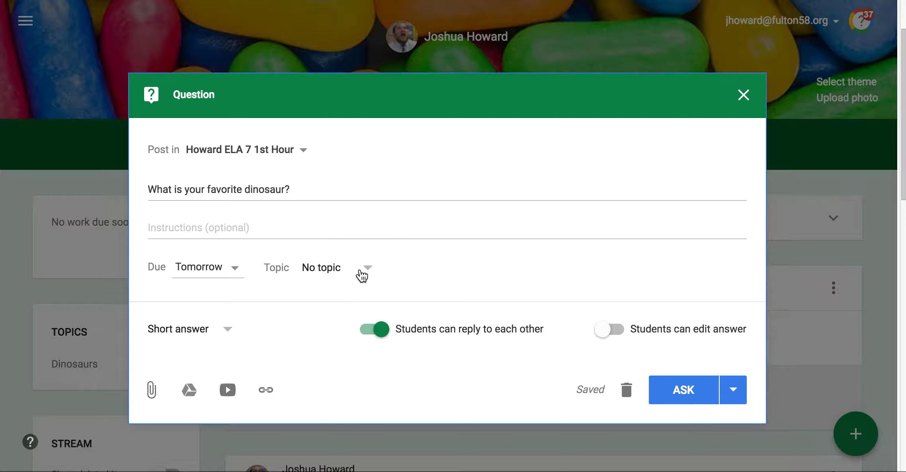
Review the question's answer types and set it to Multiple choice
click(222, 335)
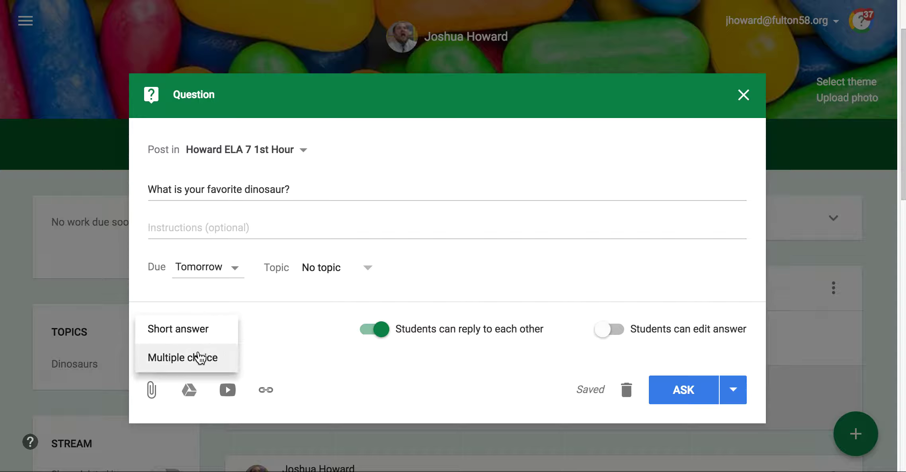
click(197, 332)
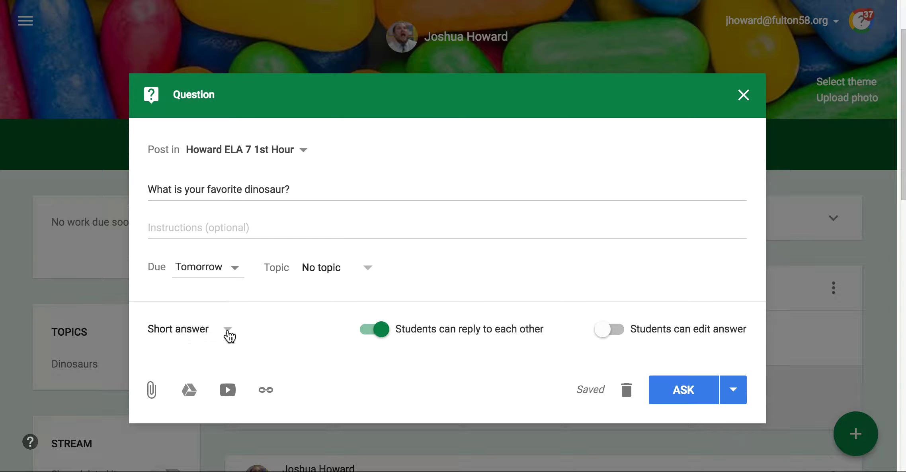
click(228, 333)
click(205, 358)
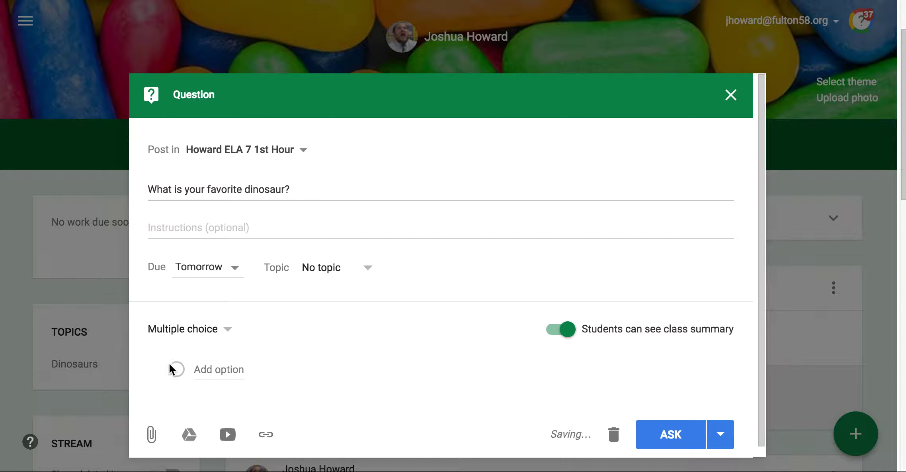
Add the answer options "T Rex" and "Triceratops" to the multiple-choice question
click(179, 368)
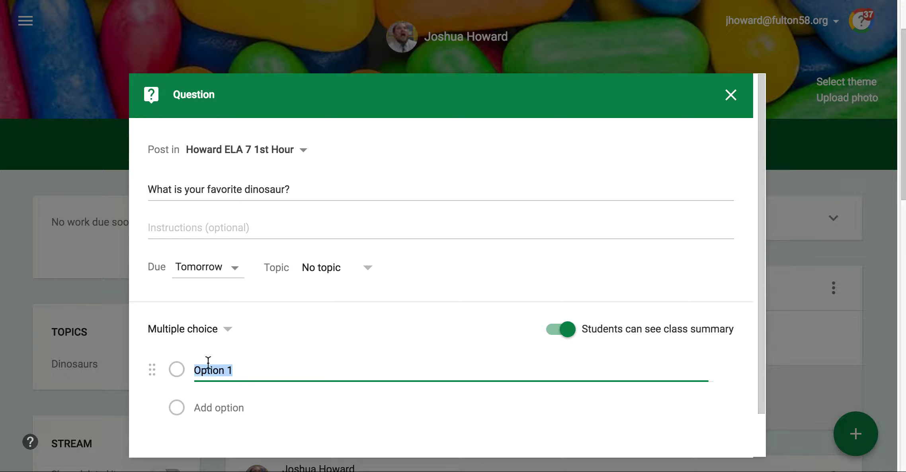
text(T Rex)
key(Tab)
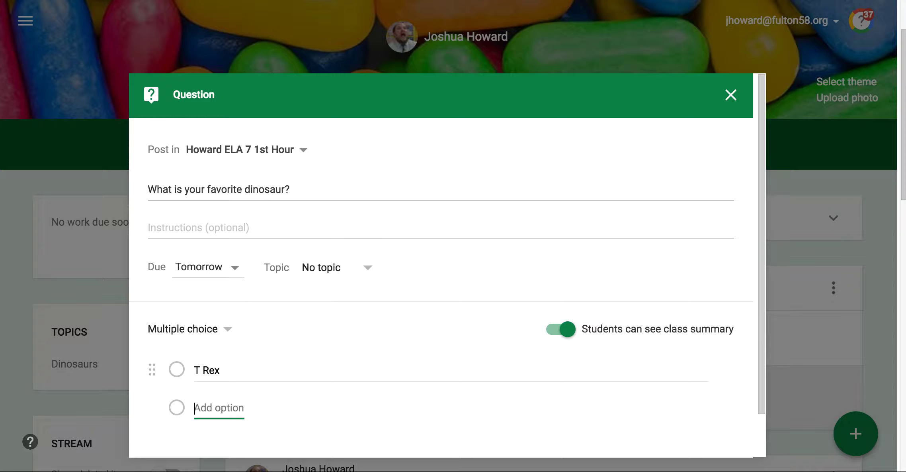
text(Tricera)
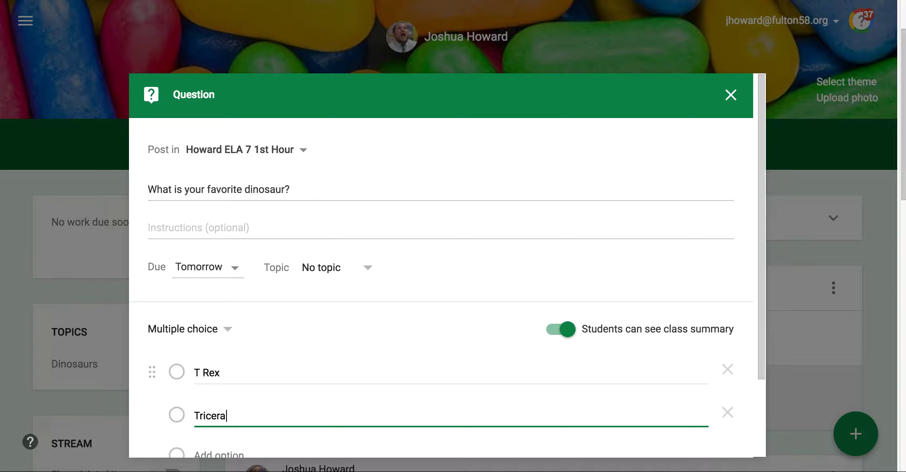
text(tops)
Switch the setting that lets students see the class summary off and back on
scroll(582, 358, down, 3)
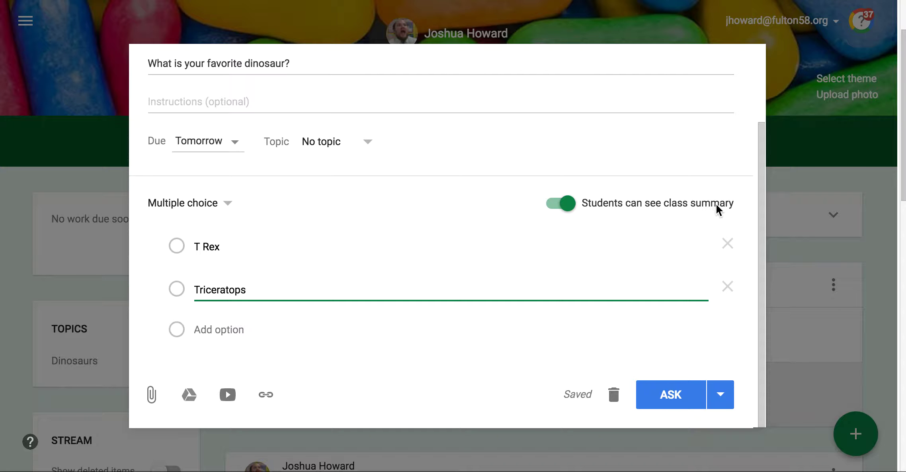
click(572, 205)
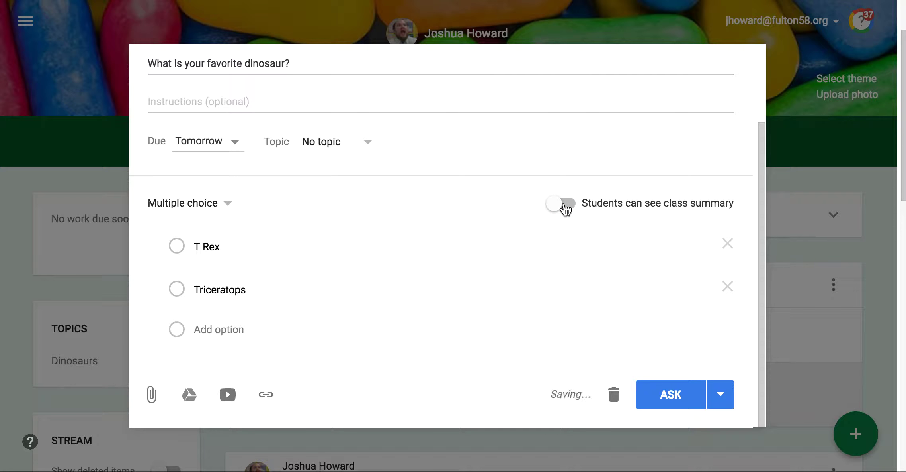
click(565, 206)
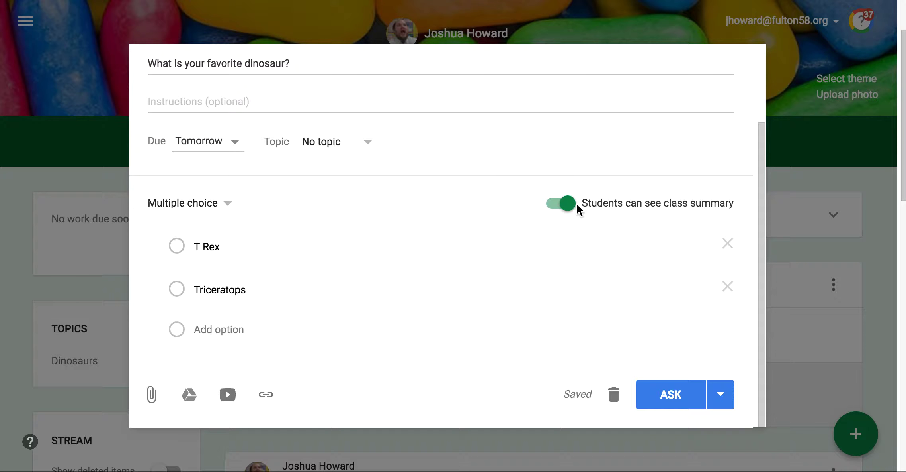
click(563, 205)
click(561, 208)
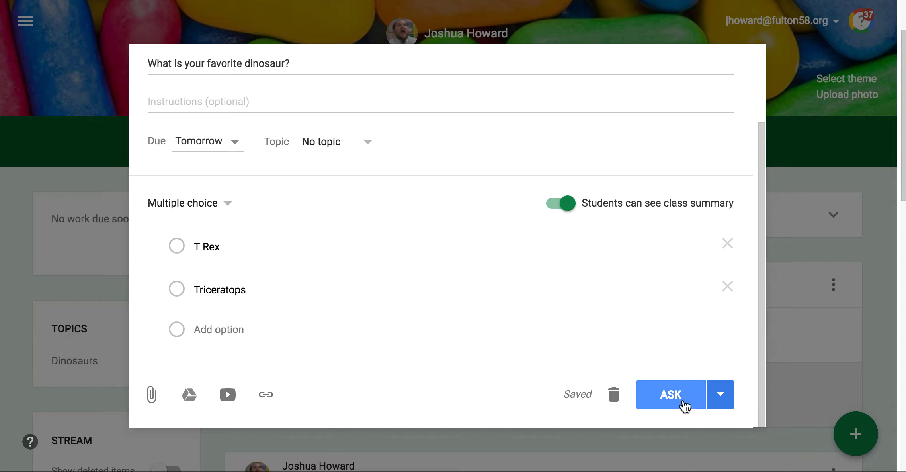
Post the dinosaur question to the class and view its student answers page before returning to the stream
click(677, 397)
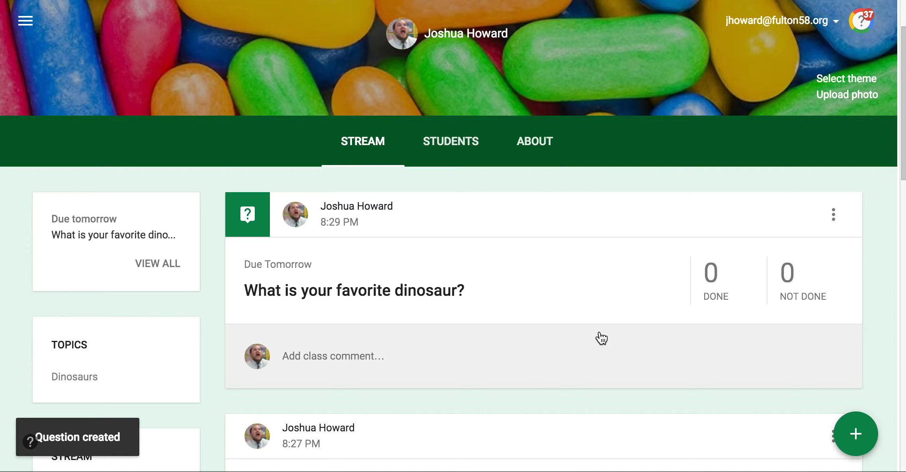
click(406, 300)
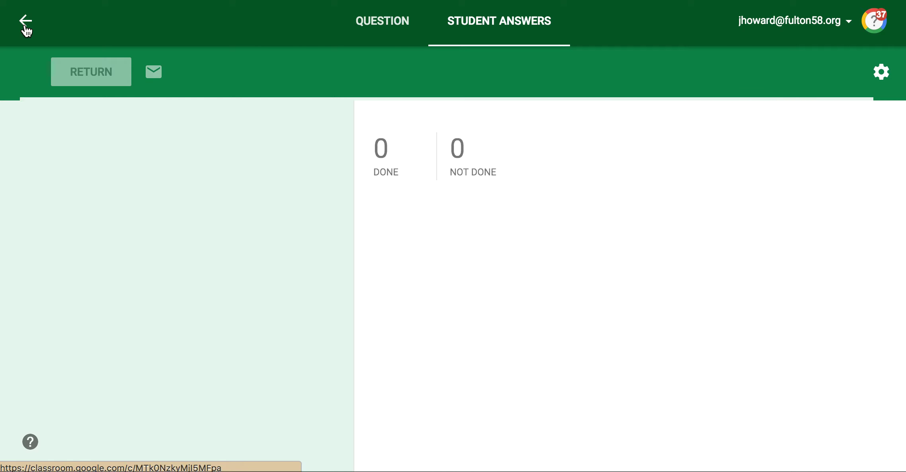
click(26, 24)
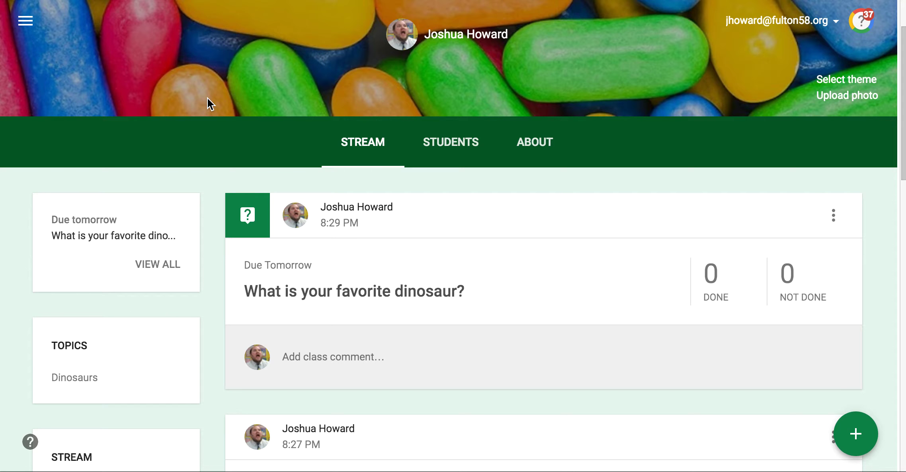